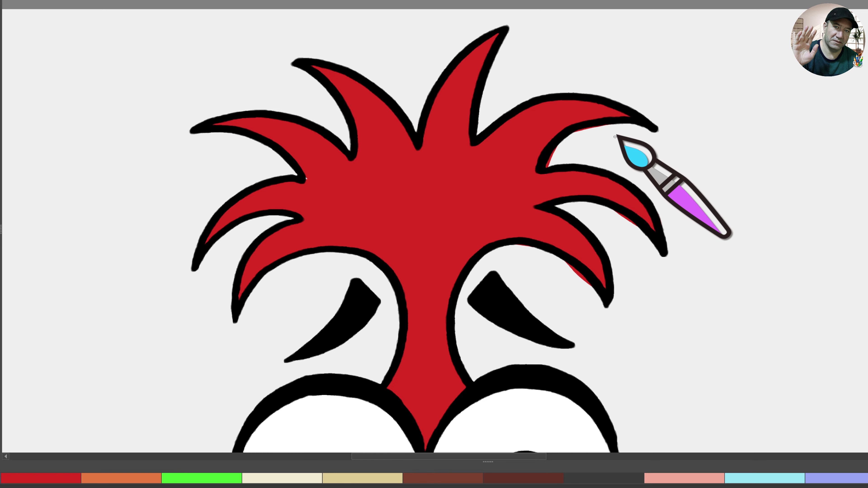
Erase the red colour spilling outside the outlines of the three right-hand hair spikes
{"action": "mouse_move", "coordinate": [623, 123]}
{"action": "left_mouse_down"}
{"action": "mouse_move", "coordinate": [581, 128]}
{"action": "mouse_move", "coordinate": [546, 173]}
{"action": "mouse_move", "coordinate": [584, 158]}
{"action": "left_mouse_up"}
{"action": "left_click_drag", "start_coordinate": [642, 228], "coordinate": [611, 209]}
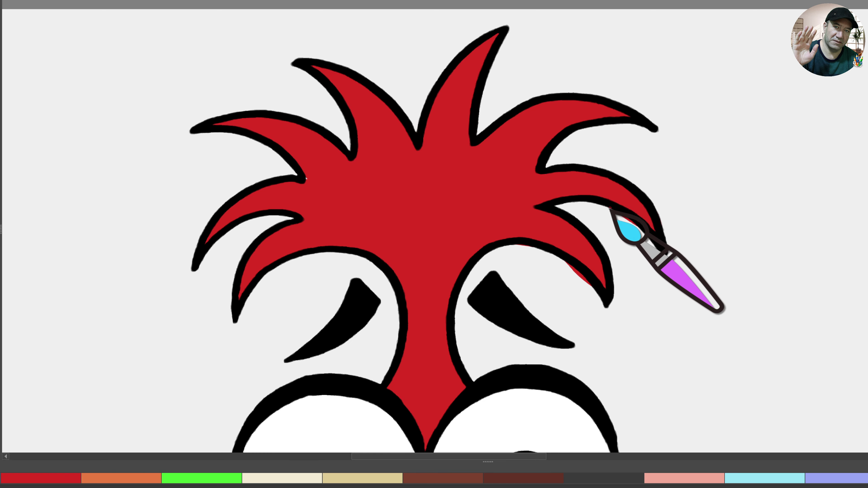
{"action": "left_click_drag", "start_coordinate": [601, 294], "coordinate": [547, 248]}
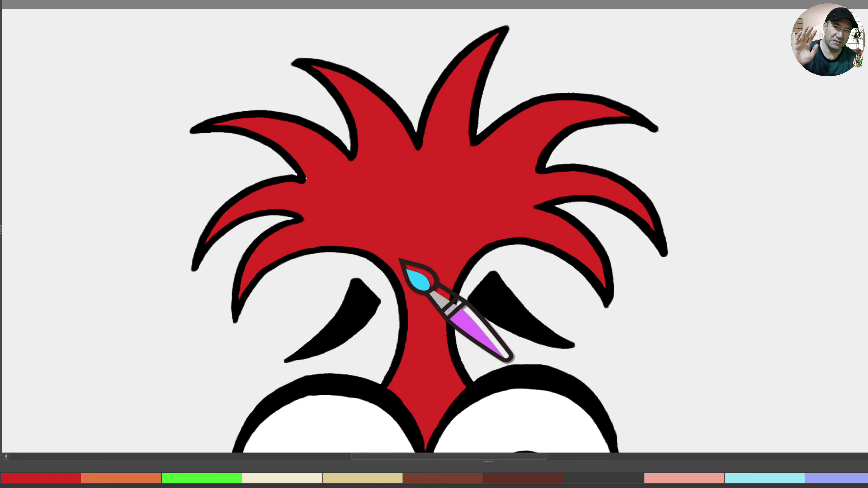
Fill the irises of both eyes with bright green around the black pupils
{"action": "scroll", "coordinate": [443, 315], "scroll_direction": "down", "scroll_amount": 8}
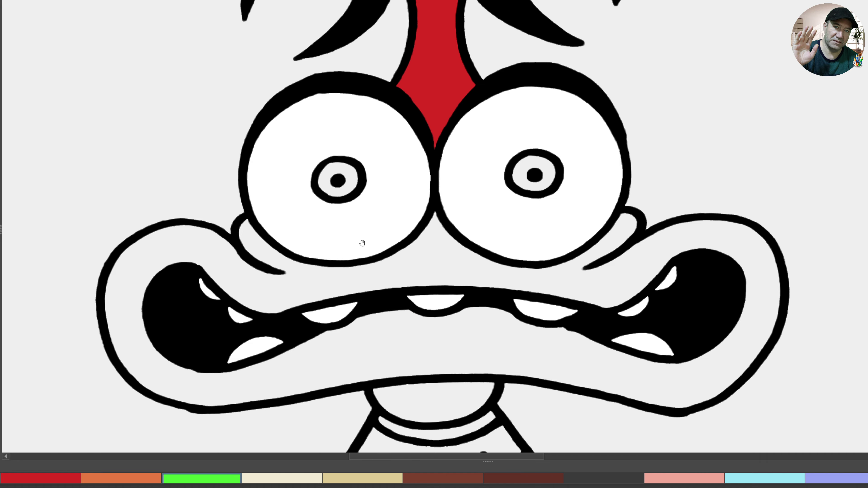
{"action": "scroll", "coordinate": [363, 243], "scroll_direction": "up", "scroll_amount": 4}
{"action": "mouse_move", "coordinate": [338, 184]}
{"action": "left_mouse_down"}
{"action": "mouse_move", "coordinate": [314, 217]}
{"action": "mouse_move", "coordinate": [258, 193]}
{"action": "mouse_move", "coordinate": [298, 140]}
{"action": "left_mouse_up"}
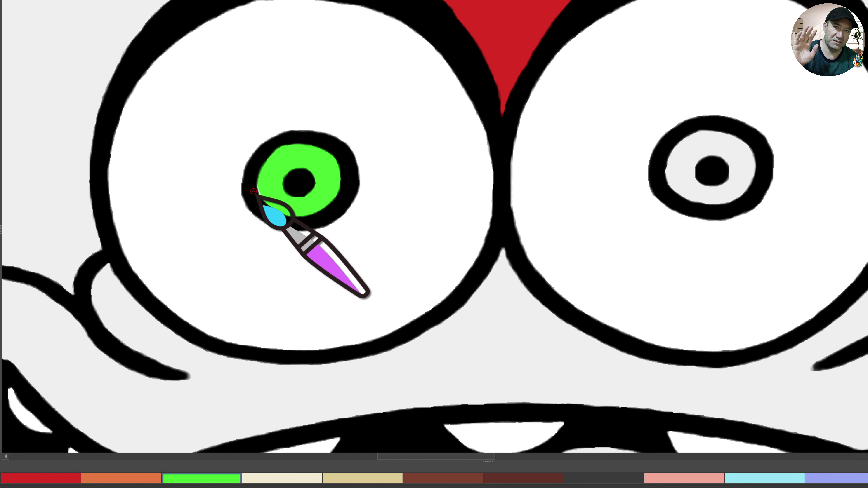
{"action": "mouse_move", "coordinate": [673, 199]}
{"action": "left_mouse_down"}
{"action": "mouse_move", "coordinate": [686, 130]}
{"action": "mouse_move", "coordinate": [754, 140]}
{"action": "mouse_move", "coordinate": [745, 201]}
{"action": "mouse_move", "coordinate": [669, 183]}
{"action": "left_mouse_up"}
Fill the face around the eyes and mouth, including both cheeks and the lower lip, with orange
{"action": "scroll", "coordinate": [669, 184], "scroll_direction": "down", "scroll_amount": 3}
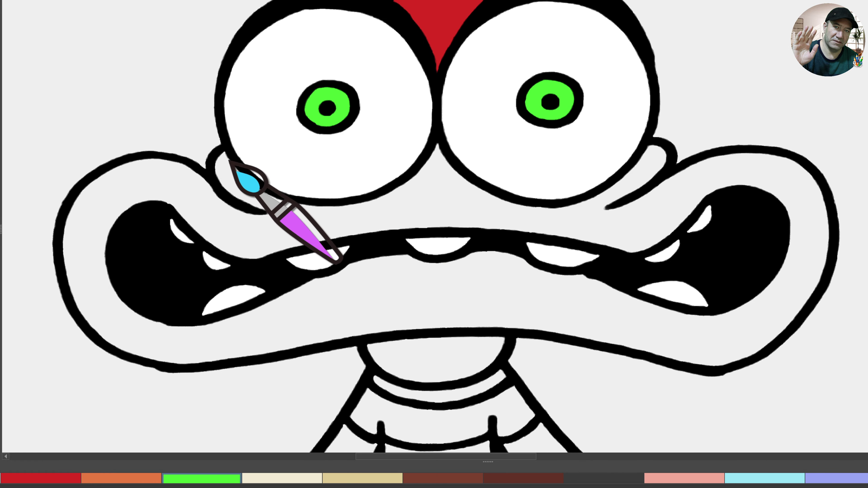
{"action": "key", "text": "x"}
{"action": "mouse_move", "coordinate": [218, 149]}
{"action": "left_mouse_down"}
{"action": "mouse_move", "coordinate": [212, 182]}
{"action": "mouse_move", "coordinate": [193, 163]}
{"action": "mouse_move", "coordinate": [149, 154]}
{"action": "mouse_move", "coordinate": [103, 167]}
{"action": "mouse_move", "coordinate": [67, 198]}
{"action": "mouse_move", "coordinate": [61, 252]}
{"action": "left_mouse_up"}
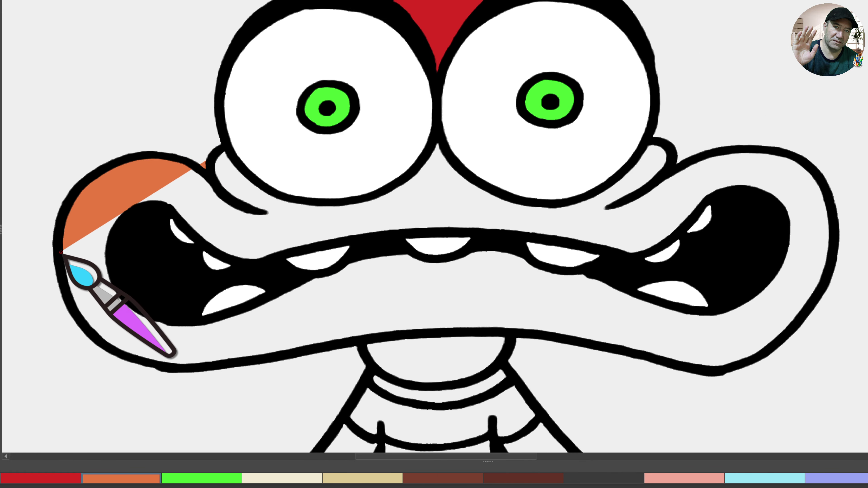
{"action": "mouse_move", "coordinate": [71, 291]}
{"action": "left_mouse_down"}
{"action": "mouse_move", "coordinate": [92, 298]}
{"action": "mouse_move", "coordinate": [127, 214]}
{"action": "mouse_move", "coordinate": [163, 205]}
{"action": "left_mouse_up"}
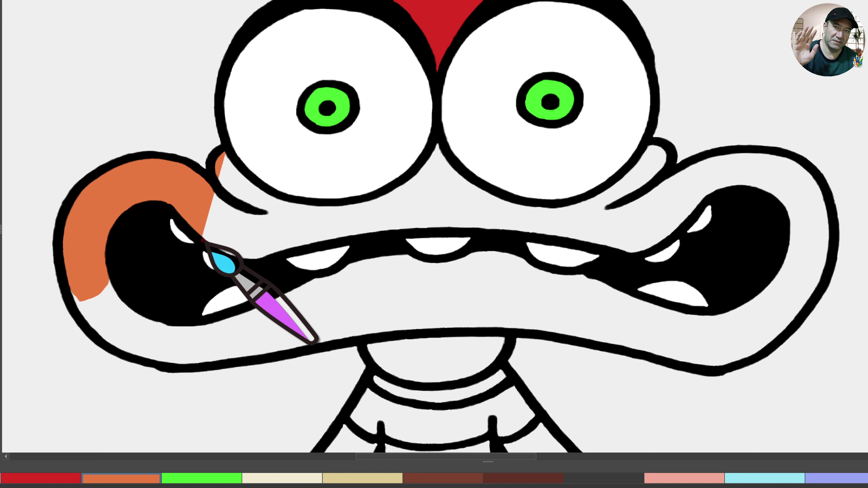
{"action": "mouse_move", "coordinate": [203, 240]}
{"action": "left_mouse_down"}
{"action": "mouse_move", "coordinate": [227, 261]}
{"action": "mouse_move", "coordinate": [433, 232]}
{"action": "mouse_move", "coordinate": [658, 255]}
{"action": "mouse_move", "coordinate": [713, 196]}
{"action": "mouse_move", "coordinate": [738, 193]}
{"action": "mouse_move", "coordinate": [752, 282]}
{"action": "mouse_move", "coordinate": [718, 317]}
{"action": "mouse_move", "coordinate": [678, 312]}
{"action": "mouse_move", "coordinate": [643, 342]}
{"action": "mouse_move", "coordinate": [688, 367]}
{"action": "mouse_move", "coordinate": [737, 368]}
{"action": "mouse_move", "coordinate": [814, 302]}
{"action": "mouse_move", "coordinate": [834, 249]}
{"action": "mouse_move", "coordinate": [830, 200]}
{"action": "mouse_move", "coordinate": [783, 147]}
{"action": "mouse_move", "coordinate": [681, 163]}
{"action": "mouse_move", "coordinate": [651, 141]}
{"action": "mouse_move", "coordinate": [623, 174]}
{"action": "mouse_move", "coordinate": [580, 199]}
{"action": "mouse_move", "coordinate": [535, 205]}
{"action": "mouse_move", "coordinate": [462, 174]}
{"action": "mouse_move", "coordinate": [439, 143]}
{"action": "mouse_move", "coordinate": [394, 182]}
{"action": "mouse_move", "coordinate": [355, 199]}
{"action": "mouse_move", "coordinate": [320, 203]}
{"action": "mouse_move", "coordinate": [260, 186]}
{"action": "left_mouse_up"}
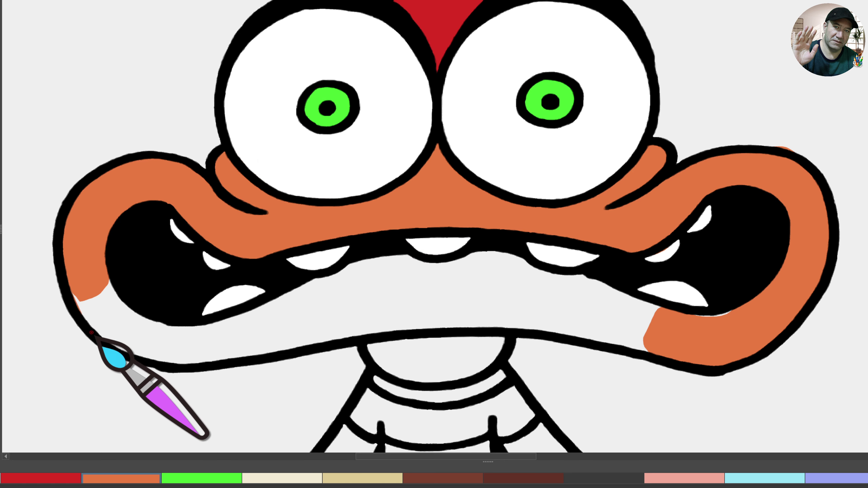
{"action": "mouse_move", "coordinate": [92, 333]}
{"action": "left_mouse_down"}
{"action": "mouse_move", "coordinate": [132, 360]}
{"action": "mouse_move", "coordinate": [177, 367]}
{"action": "mouse_move", "coordinate": [253, 363]}
{"action": "mouse_move", "coordinate": [416, 332]}
{"action": "mouse_move", "coordinate": [569, 340]}
{"action": "mouse_move", "coordinate": [662, 360]}
{"action": "mouse_move", "coordinate": [735, 320]}
{"action": "mouse_move", "coordinate": [731, 309]}
{"action": "mouse_move", "coordinate": [681, 306]}
{"action": "mouse_move", "coordinate": [493, 246]}
{"action": "mouse_move", "coordinate": [451, 257]}
{"action": "mouse_move", "coordinate": [409, 249]}
{"action": "mouse_move", "coordinate": [352, 256]}
{"action": "mouse_move", "coordinate": [218, 315]}
{"action": "mouse_move", "coordinate": [138, 303]}
{"action": "left_mouse_up"}
Fill the collar band and the sweater stripe across the upper chest and both sleeves with orange
{"action": "left_click_drag", "start_coordinate": [397, 415], "coordinate": [343, 227]}
{"action": "left_click_drag", "start_coordinate": [412, 291], "coordinate": [442, 237]}
{"action": "scroll", "coordinate": [442, 236], "scroll_direction": "up", "scroll_amount": 2}
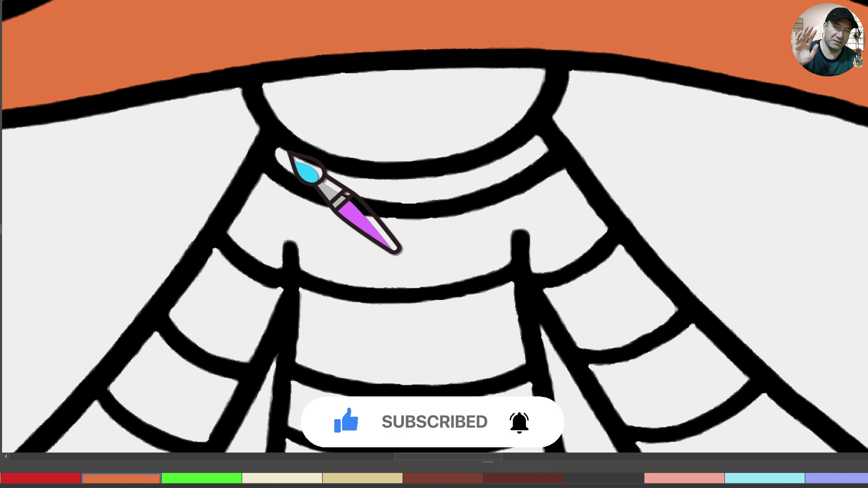
{"action": "mouse_move", "coordinate": [278, 151]}
{"action": "left_mouse_down"}
{"action": "mouse_move", "coordinate": [320, 192]}
{"action": "mouse_move", "coordinate": [415, 208]}
{"action": "mouse_move", "coordinate": [501, 191]}
{"action": "mouse_move", "coordinate": [557, 138]}
{"action": "mouse_move", "coordinate": [494, 150]}
{"action": "left_mouse_up"}
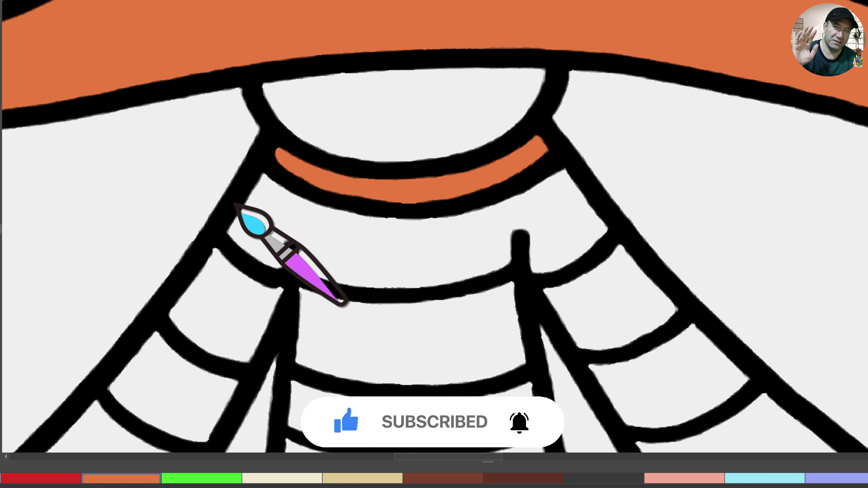
{"action": "mouse_move", "coordinate": [289, 280]}
{"action": "left_mouse_down"}
{"action": "mouse_move", "coordinate": [213, 360]}
{"action": "mouse_move", "coordinate": [164, 301]}
{"action": "mouse_move", "coordinate": [285, 297]}
{"action": "mouse_move", "coordinate": [298, 277]}
{"action": "mouse_move", "coordinate": [287, 365]}
{"action": "mouse_move", "coordinate": [379, 386]}
{"action": "mouse_move", "coordinate": [478, 392]}
{"action": "mouse_move", "coordinate": [535, 364]}
{"action": "mouse_move", "coordinate": [481, 291]}
{"action": "left_mouse_up"}
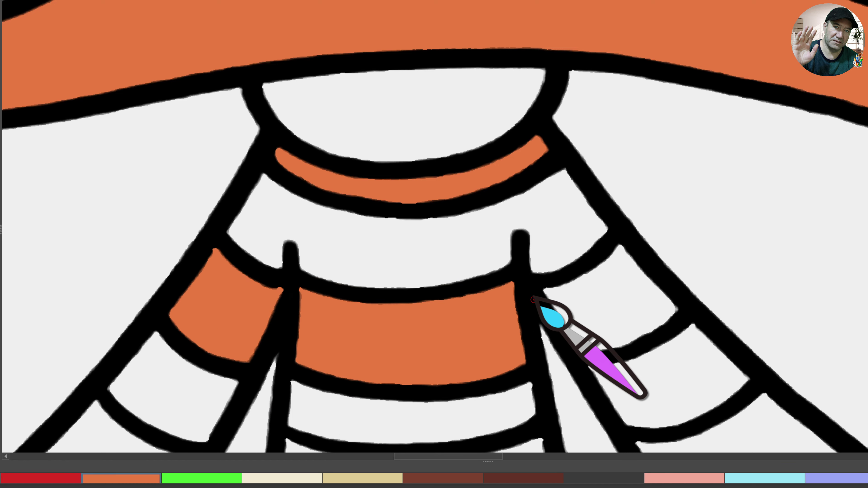
{"action": "mouse_move", "coordinate": [543, 290]}
{"action": "left_mouse_down"}
{"action": "mouse_move", "coordinate": [648, 343]}
{"action": "mouse_move", "coordinate": [616, 230]}
{"action": "left_mouse_up"}
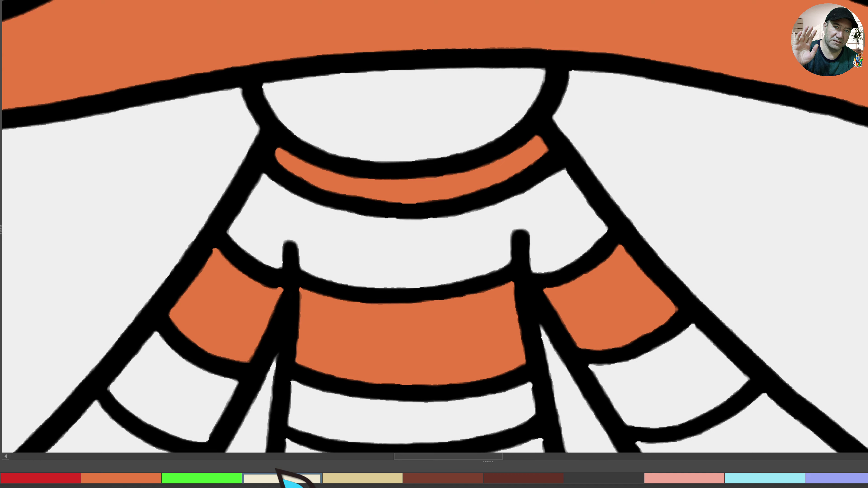
Fill the neck, the shoulder band and the stripe below the orange one on the torso and both sleeves with cream
{"action": "left_click_drag", "start_coordinate": [278, 94], "coordinate": [290, 134]}
{"action": "mouse_move", "coordinate": [481, 152]}
{"action": "left_mouse_down"}
{"action": "mouse_move", "coordinate": [513, 66]}
{"action": "mouse_move", "coordinate": [272, 128]}
{"action": "mouse_move", "coordinate": [376, 221]}
{"action": "mouse_move", "coordinate": [554, 161]}
{"action": "mouse_move", "coordinate": [624, 236]}
{"action": "mouse_move", "coordinate": [497, 276]}
{"action": "left_mouse_up"}
{"action": "scroll", "coordinate": [249, 191], "scroll_direction": "down", "scroll_amount": 5}
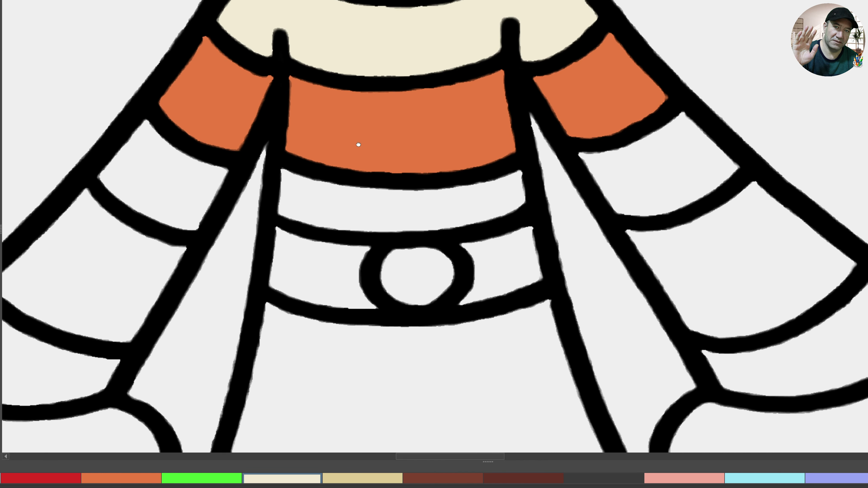
{"action": "mouse_move", "coordinate": [238, 159]}
{"action": "left_mouse_down"}
{"action": "mouse_move", "coordinate": [160, 221]}
{"action": "mouse_move", "coordinate": [133, 139]}
{"action": "mouse_move", "coordinate": [162, 111]}
{"action": "left_mouse_up"}
{"action": "left_click_drag", "start_coordinate": [285, 161], "coordinate": [287, 213]}
{"action": "mouse_move", "coordinate": [481, 234]}
{"action": "left_mouse_down"}
{"action": "mouse_move", "coordinate": [545, 154]}
{"action": "mouse_move", "coordinate": [347, 166]}
{"action": "left_mouse_up"}
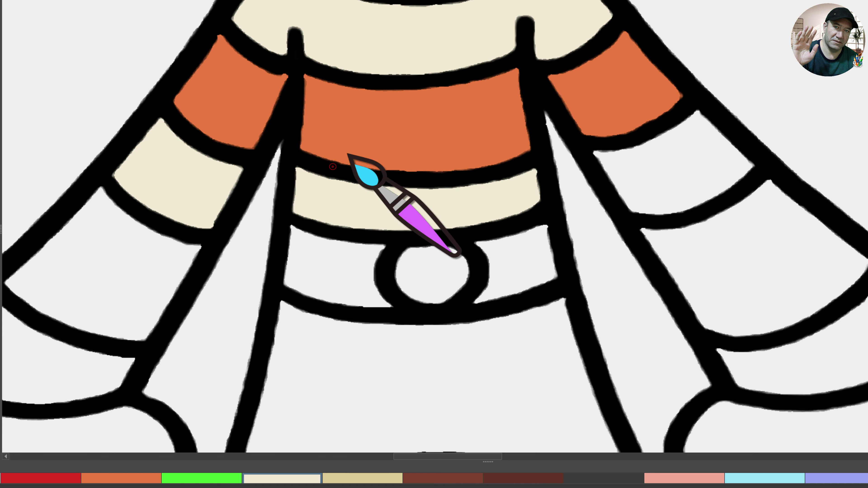
{"action": "mouse_move", "coordinate": [585, 143]}
{"action": "left_mouse_down"}
{"action": "mouse_move", "coordinate": [625, 149]}
{"action": "mouse_move", "coordinate": [718, 121]}
{"action": "left_mouse_up"}
{"action": "left_click_drag", "start_coordinate": [694, 216], "coordinate": [612, 199]}
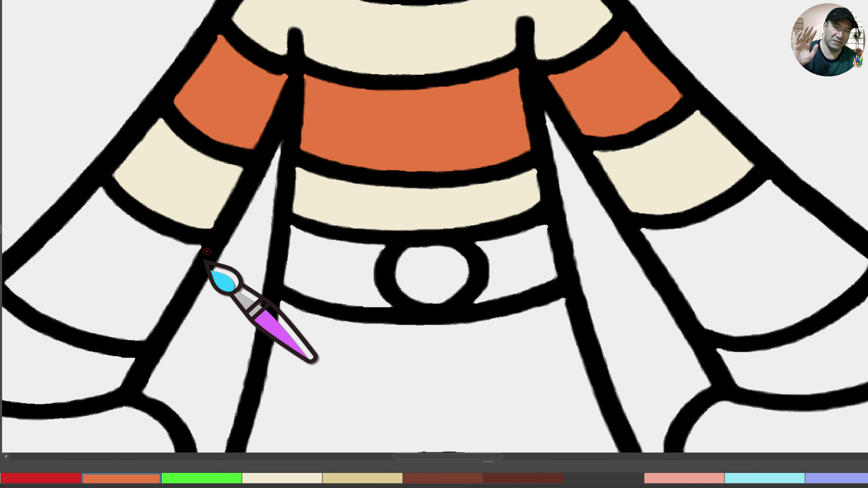
Fill the third stripe on both sleeves and the waist band around the buckle with orange
{"action": "mouse_move", "coordinate": [207, 252]}
{"action": "left_mouse_down"}
{"action": "mouse_move", "coordinate": [87, 343]}
{"action": "mouse_move", "coordinate": [4, 276]}
{"action": "left_mouse_up"}
{"action": "mouse_move", "coordinate": [286, 220]}
{"action": "left_mouse_down"}
{"action": "mouse_move", "coordinate": [316, 310]}
{"action": "mouse_move", "coordinate": [367, 318]}
{"action": "mouse_move", "coordinate": [415, 317]}
{"action": "mouse_move", "coordinate": [388, 274]}
{"action": "mouse_move", "coordinate": [392, 241]}
{"action": "mouse_move", "coordinate": [454, 239]}
{"action": "mouse_move", "coordinate": [496, 312]}
{"action": "mouse_move", "coordinate": [564, 277]}
{"action": "mouse_move", "coordinate": [550, 214]}
{"action": "left_mouse_up"}
{"action": "mouse_move", "coordinate": [643, 235]}
{"action": "left_mouse_down"}
{"action": "mouse_move", "coordinate": [667, 301]}
{"action": "mouse_move", "coordinate": [720, 340]}
{"action": "mouse_move", "coordinate": [787, 335]}
{"action": "mouse_move", "coordinate": [841, 230]}
{"action": "left_mouse_up"}
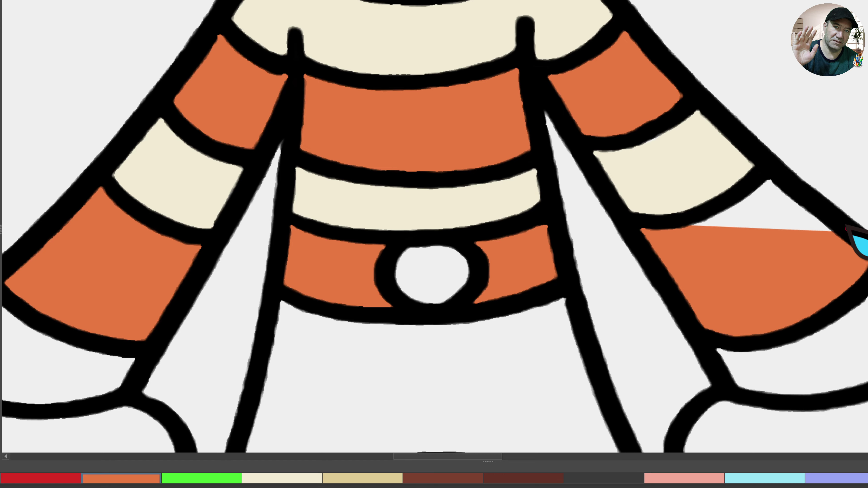
{"action": "left_click_drag", "start_coordinate": [721, 206], "coordinate": [674, 221]}
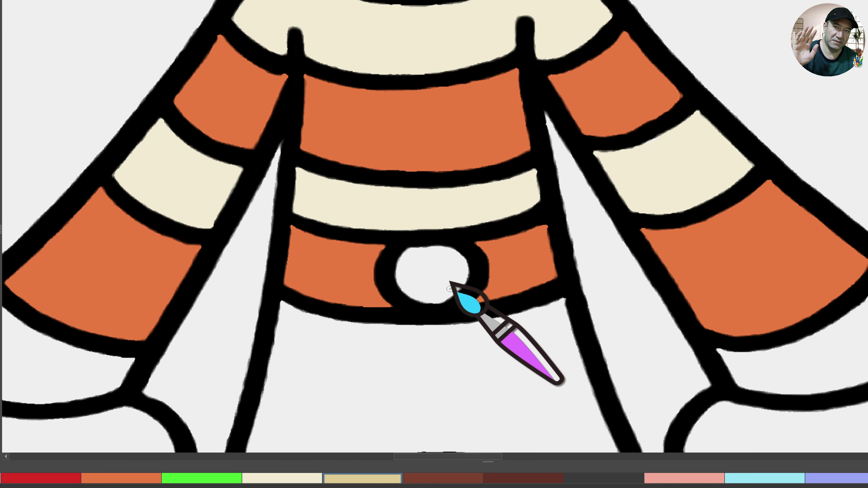
Fill the round belt buckle with tan and recolour the belt on both sides of it dark brown
{"action": "mouse_move", "coordinate": [453, 242]}
{"action": "left_mouse_down"}
{"action": "mouse_move", "coordinate": [389, 287]}
{"action": "mouse_move", "coordinate": [477, 269]}
{"action": "left_mouse_up"}
{"action": "mouse_move", "coordinate": [425, 361]}
{"action": "left_mouse_down"}
{"action": "mouse_move", "coordinate": [513, 200]}
{"action": "mouse_move", "coordinate": [513, 217]}
{"action": "mouse_move", "coordinate": [461, 272]}
{"action": "left_mouse_up"}
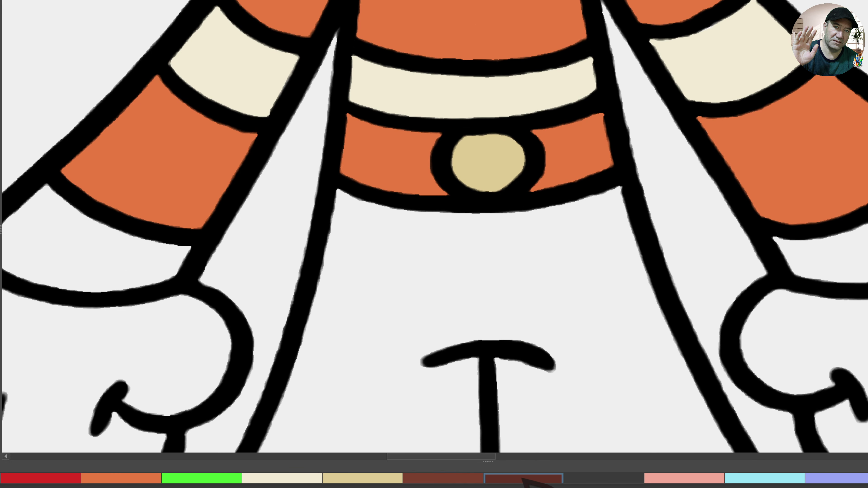
{"action": "mouse_move", "coordinate": [396, 116]}
{"action": "left_mouse_down"}
{"action": "mouse_move", "coordinate": [331, 177]}
{"action": "mouse_move", "coordinate": [387, 196]}
{"action": "mouse_move", "coordinate": [465, 199]}
{"action": "mouse_move", "coordinate": [451, 141]}
{"action": "left_mouse_up"}
{"action": "mouse_move", "coordinate": [521, 134]}
{"action": "left_mouse_down"}
{"action": "mouse_move", "coordinate": [578, 190]}
{"action": "mouse_move", "coordinate": [588, 115]}
{"action": "left_mouse_up"}
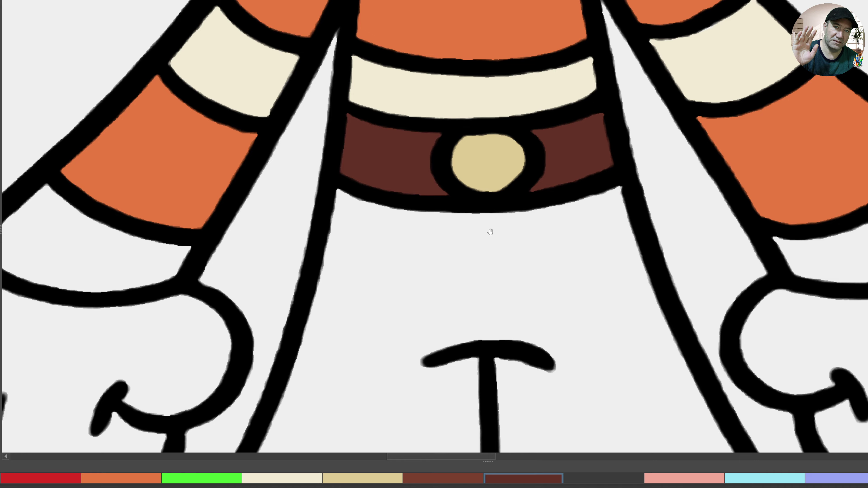
Fill the lowest stripe of both sleeves with cream and both hands with orange
{"action": "mouse_move", "coordinate": [489, 229]}
{"action": "left_mouse_down"}
{"action": "mouse_move", "coordinate": [526, 166]}
{"action": "mouse_move", "coordinate": [598, 168]}
{"action": "left_mouse_up"}
{"action": "scroll", "coordinate": [598, 167], "scroll_direction": "down", "scroll_amount": 3}
{"action": "left_click_drag", "start_coordinate": [533, 221], "coordinate": [405, 213]}
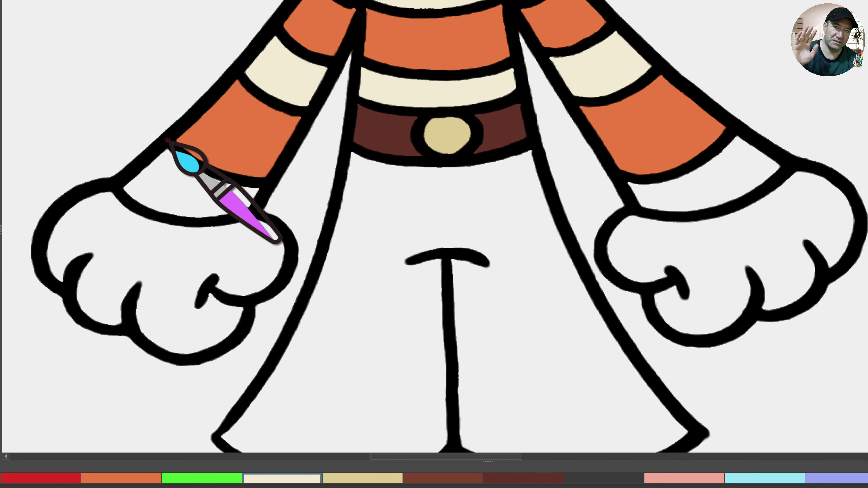
{"action": "mouse_move", "coordinate": [179, 151]}
{"action": "left_mouse_down"}
{"action": "mouse_move", "coordinate": [204, 166]}
{"action": "mouse_move", "coordinate": [260, 181]}
{"action": "left_mouse_up"}
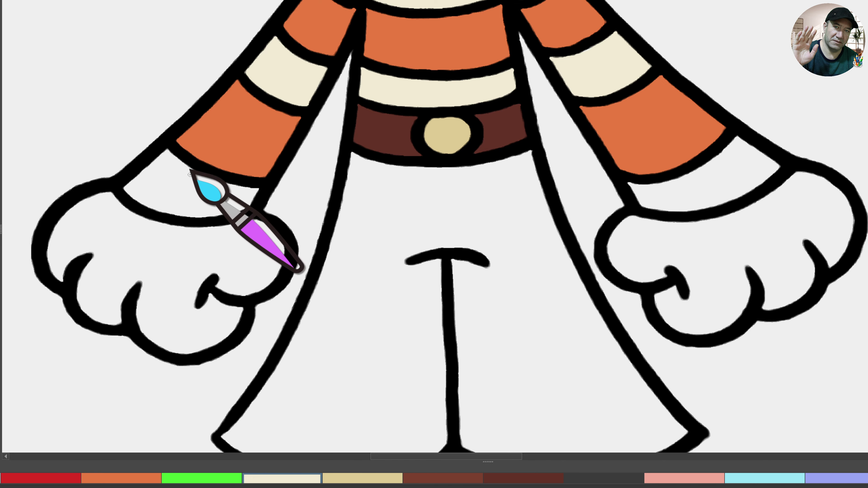
{"action": "mouse_move", "coordinate": [122, 183]}
{"action": "left_mouse_down"}
{"action": "mouse_move", "coordinate": [149, 214]}
{"action": "mouse_move", "coordinate": [223, 220]}
{"action": "mouse_move", "coordinate": [243, 183]}
{"action": "left_mouse_up"}
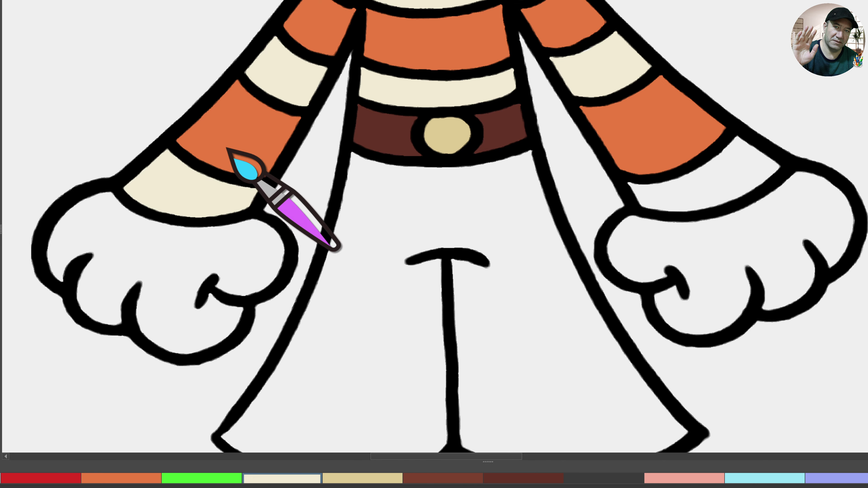
{"action": "left_click", "coordinate": [223, 149], "text": "alt"}
{"action": "mouse_move", "coordinate": [111, 187]}
{"action": "left_mouse_down"}
{"action": "mouse_move", "coordinate": [52, 286]}
{"action": "mouse_move", "coordinate": [76, 315]}
{"action": "mouse_move", "coordinate": [133, 331]}
{"action": "mouse_move", "coordinate": [172, 358]}
{"action": "mouse_move", "coordinate": [225, 343]}
{"action": "mouse_move", "coordinate": [248, 304]}
{"action": "mouse_move", "coordinate": [285, 277]}
{"action": "mouse_move", "coordinate": [269, 217]}
{"action": "mouse_move", "coordinate": [216, 222]}
{"action": "mouse_move", "coordinate": [141, 207]}
{"action": "left_mouse_up"}
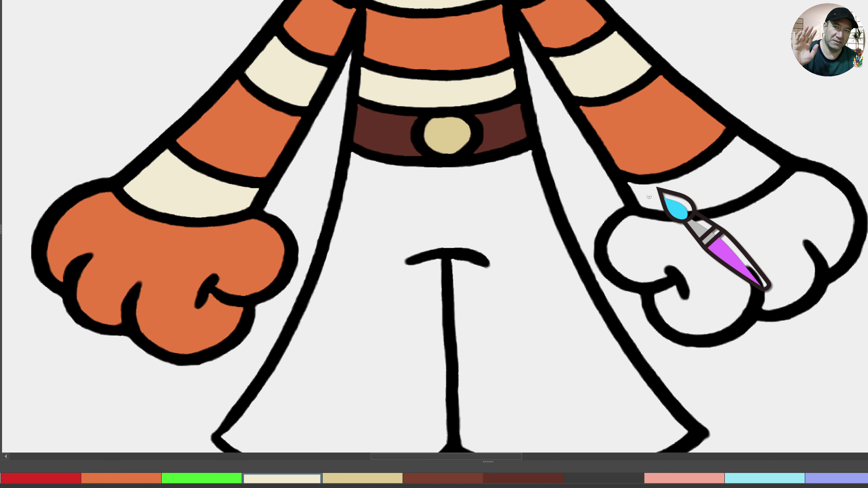
{"action": "mouse_move", "coordinate": [650, 197]}
{"action": "left_mouse_down"}
{"action": "mouse_move", "coordinate": [623, 178]}
{"action": "mouse_move", "coordinate": [641, 214]}
{"action": "mouse_move", "coordinate": [714, 213]}
{"action": "mouse_move", "coordinate": [778, 177]}
{"action": "mouse_move", "coordinate": [757, 142]}
{"action": "mouse_move", "coordinate": [724, 142]}
{"action": "mouse_move", "coordinate": [667, 173]}
{"action": "mouse_move", "coordinate": [637, 178]}
{"action": "left_mouse_up"}
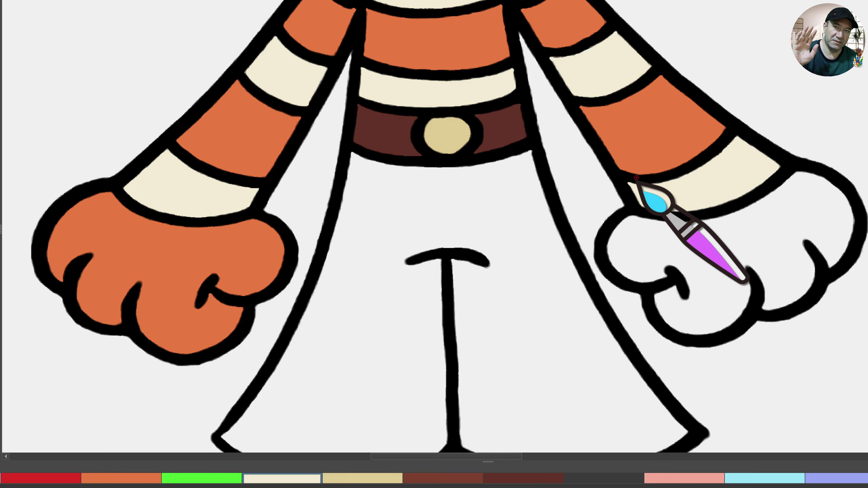
{"action": "mouse_move", "coordinate": [624, 225]}
{"action": "left_mouse_down"}
{"action": "mouse_move", "coordinate": [610, 277]}
{"action": "mouse_move", "coordinate": [667, 333]}
{"action": "mouse_move", "coordinate": [768, 314]}
{"action": "mouse_move", "coordinate": [851, 253]}
{"action": "mouse_move", "coordinate": [805, 184]}
{"action": "left_mouse_up"}
Fill both legs of the flared trousers with reddish brown
{"action": "scroll", "coordinate": [471, 194], "scroll_direction": "down", "scroll_amount": 3}
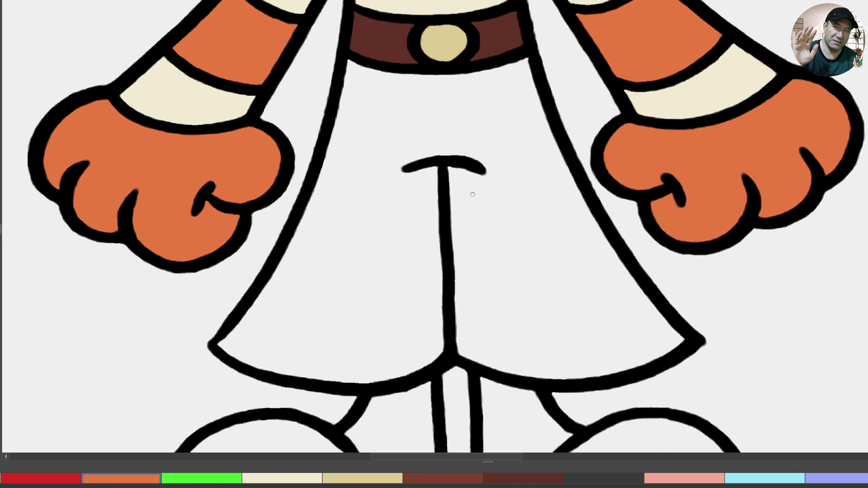
{"action": "left_click", "coordinate": [448, 475]}
{"action": "mouse_move", "coordinate": [346, 46]}
{"action": "left_mouse_down"}
{"action": "mouse_move", "coordinate": [423, 65]}
{"action": "mouse_move", "coordinate": [530, 45]}
{"action": "mouse_move", "coordinate": [596, 210]}
{"action": "mouse_move", "coordinate": [690, 335]}
{"action": "mouse_move", "coordinate": [612, 373]}
{"action": "mouse_move", "coordinate": [510, 375]}
{"action": "mouse_move", "coordinate": [445, 354]}
{"action": "mouse_move", "coordinate": [381, 386]}
{"action": "mouse_move", "coordinate": [245, 363]}
{"action": "mouse_move", "coordinate": [212, 341]}
{"action": "mouse_move", "coordinate": [306, 210]}
{"action": "left_mouse_up"}
Fill both shoes below the trousers with dark brown
{"action": "scroll", "coordinate": [305, 211], "scroll_direction": "down", "scroll_amount": 5}
{"action": "left_click", "coordinate": [513, 479]}
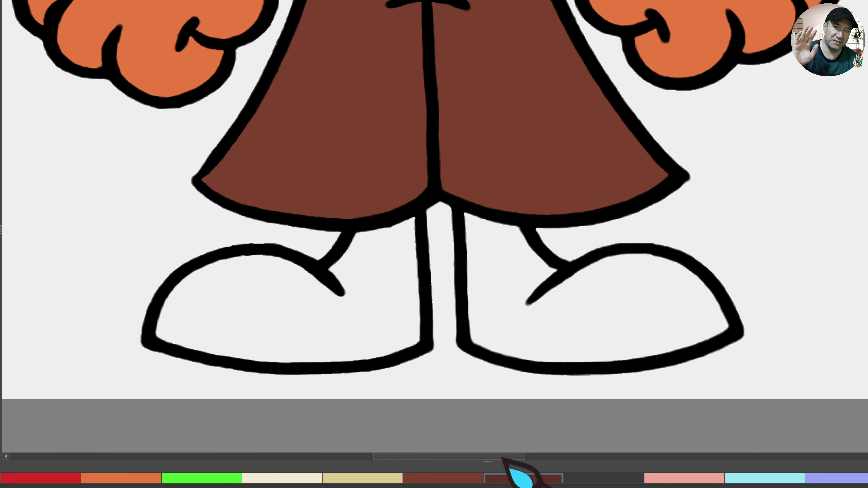
{"action": "mouse_move", "coordinate": [421, 203]}
{"action": "left_mouse_down"}
{"action": "mouse_move", "coordinate": [348, 231]}
{"action": "mouse_move", "coordinate": [317, 266]}
{"action": "mouse_move", "coordinate": [246, 250]}
{"action": "mouse_move", "coordinate": [173, 284]}
{"action": "mouse_move", "coordinate": [153, 325]}
{"action": "mouse_move", "coordinate": [187, 354]}
{"action": "mouse_move", "coordinate": [277, 365]}
{"action": "mouse_move", "coordinate": [407, 350]}
{"action": "mouse_move", "coordinate": [325, 377]}
{"action": "left_mouse_up"}
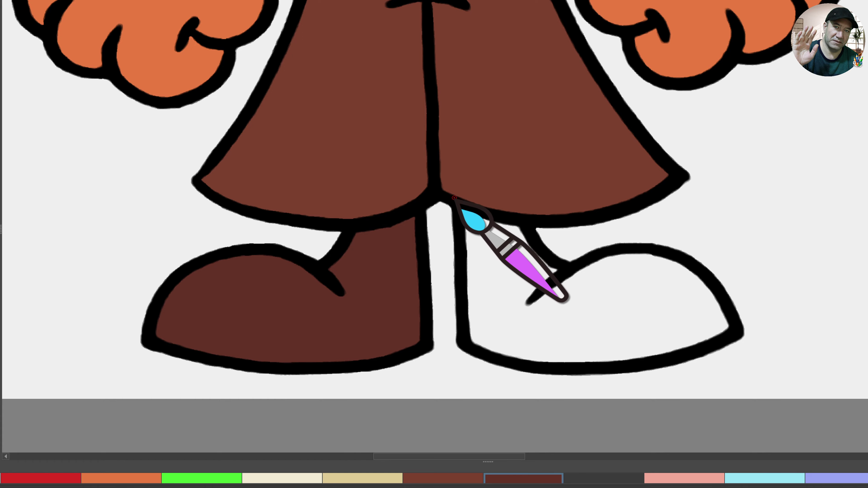
{"action": "mouse_move", "coordinate": [462, 217]}
{"action": "left_mouse_down"}
{"action": "mouse_move", "coordinate": [543, 256]}
{"action": "mouse_move", "coordinate": [678, 267]}
{"action": "mouse_move", "coordinate": [733, 321]}
{"action": "mouse_move", "coordinate": [593, 374]}
{"action": "mouse_move", "coordinate": [469, 347]}
{"action": "left_mouse_up"}
Paint tapered white highlights along one edge of the red hair spikes
{"action": "scroll", "coordinate": [471, 225], "scroll_direction": "down", "scroll_amount": 5}
{"action": "scroll", "coordinate": [462, 258], "scroll_direction": "up", "scroll_amount": 3}
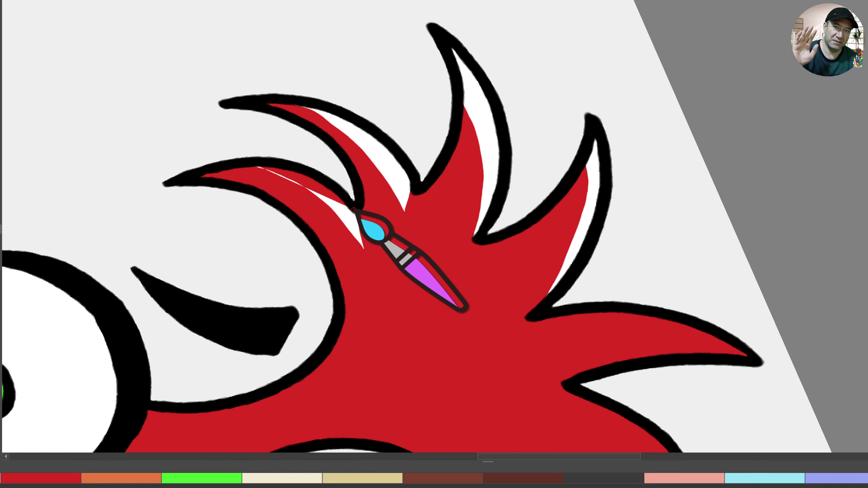
{"action": "left_click_drag", "start_coordinate": [354, 209], "coordinate": [260, 162]}
{"action": "left_click_drag", "start_coordinate": [507, 259], "coordinate": [257, 84]}
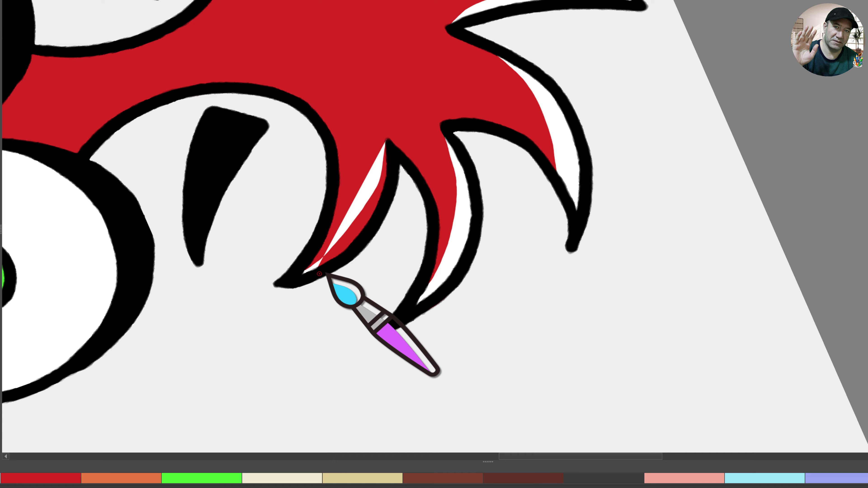
{"action": "left_click_drag", "start_coordinate": [319, 274], "coordinate": [389, 143]}
Add dark grey shadow shapes to the face beneath the eye and along the edge of the mouth
{"action": "left_click_drag", "start_coordinate": [266, 47], "coordinate": [420, 319]}
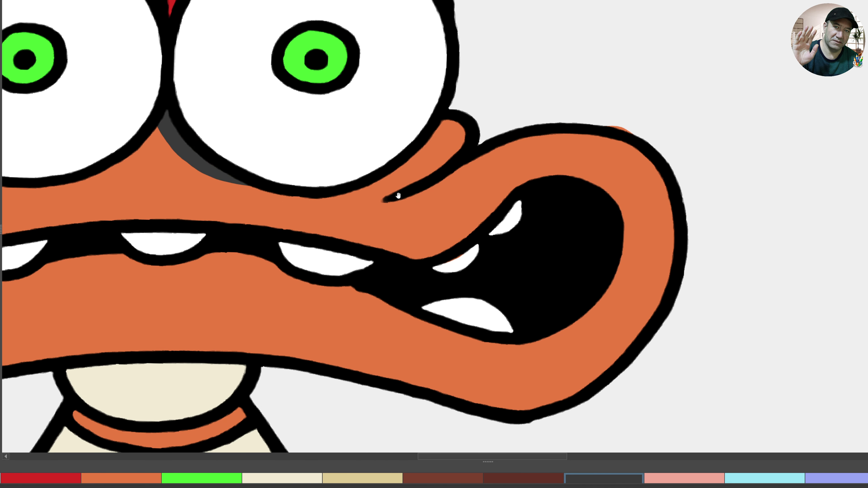
{"action": "left_click_drag", "start_coordinate": [398, 195], "coordinate": [157, 185]}
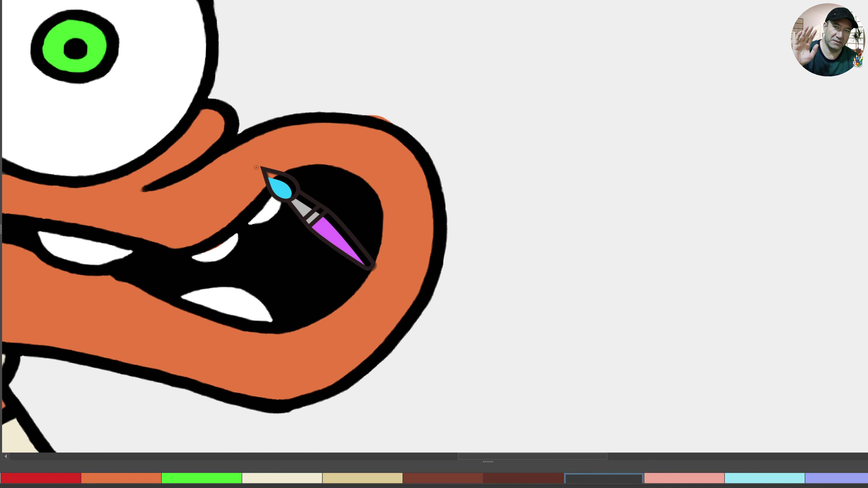
{"action": "left_click_drag", "start_coordinate": [424, 250], "coordinate": [698, 190]}
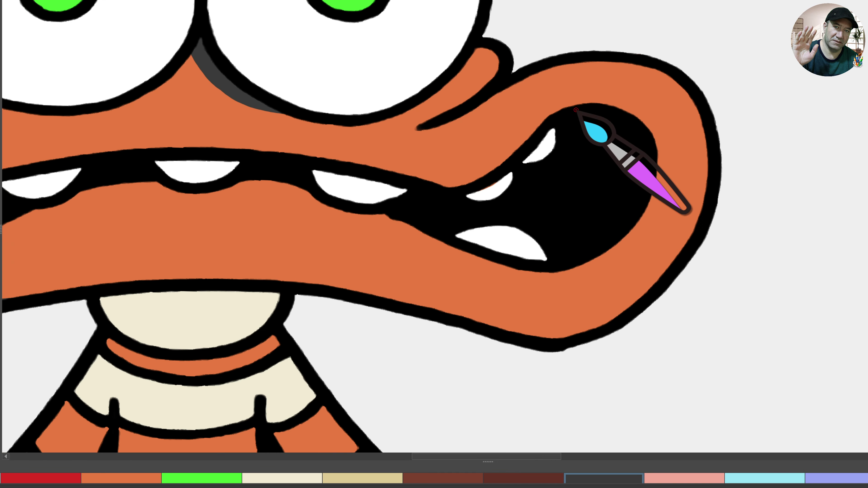
{"action": "mouse_move", "coordinate": [577, 112]}
{"action": "left_mouse_down"}
{"action": "mouse_move", "coordinate": [453, 194]}
{"action": "mouse_move", "coordinate": [581, 107]}
{"action": "left_mouse_up"}
Add dark grey shadows to the neck under the chin and along the inner side of both arms and hands
{"action": "mouse_move", "coordinate": [361, 268]}
{"action": "left_mouse_down"}
{"action": "mouse_move", "coordinate": [553, 86]}
{"action": "mouse_move", "coordinate": [486, 147]}
{"action": "left_mouse_up"}
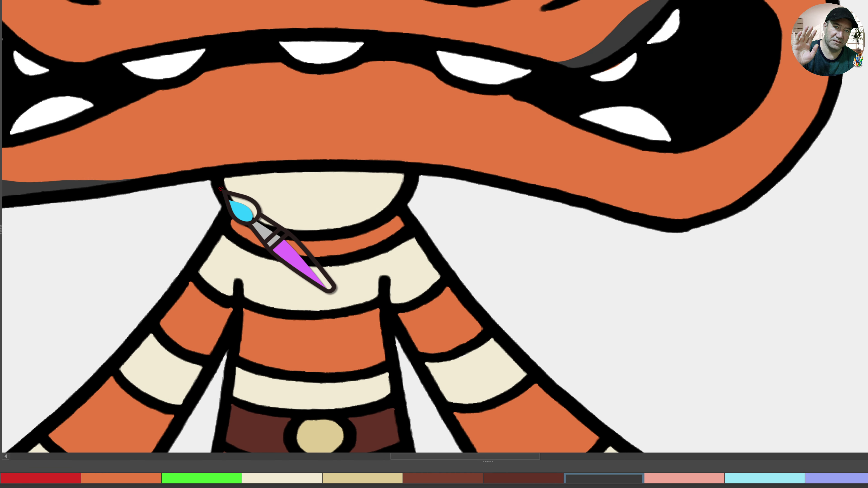
{"action": "mouse_move", "coordinate": [220, 189]}
{"action": "left_mouse_down"}
{"action": "mouse_move", "coordinate": [370, 196]}
{"action": "mouse_move", "coordinate": [220, 169]}
{"action": "left_mouse_up"}
{"action": "mouse_move", "coordinate": [233, 283]}
{"action": "left_mouse_down"}
{"action": "mouse_move", "coordinate": [358, 101]}
{"action": "mouse_move", "coordinate": [211, 333]}
{"action": "mouse_move", "coordinate": [243, 417]}
{"action": "mouse_move", "coordinate": [325, 227]}
{"action": "left_mouse_up"}
{"action": "left_click_drag", "start_coordinate": [406, 260], "coordinate": [224, 194]}
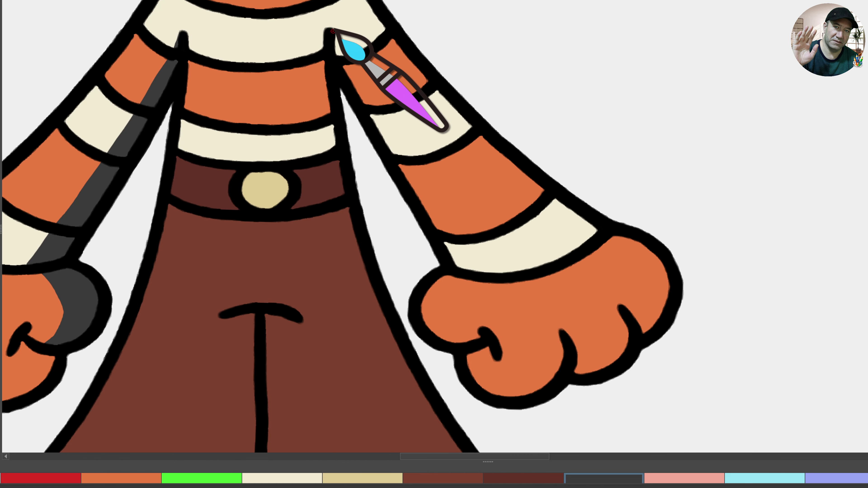
{"action": "mouse_move", "coordinate": [474, 260]}
{"action": "left_mouse_down"}
{"action": "mouse_move", "coordinate": [424, 331]}
{"action": "mouse_move", "coordinate": [366, 111]}
{"action": "mouse_move", "coordinate": [334, 31]}
{"action": "left_mouse_up"}
{"action": "left_click_drag", "start_coordinate": [370, 207], "coordinate": [622, 177]}
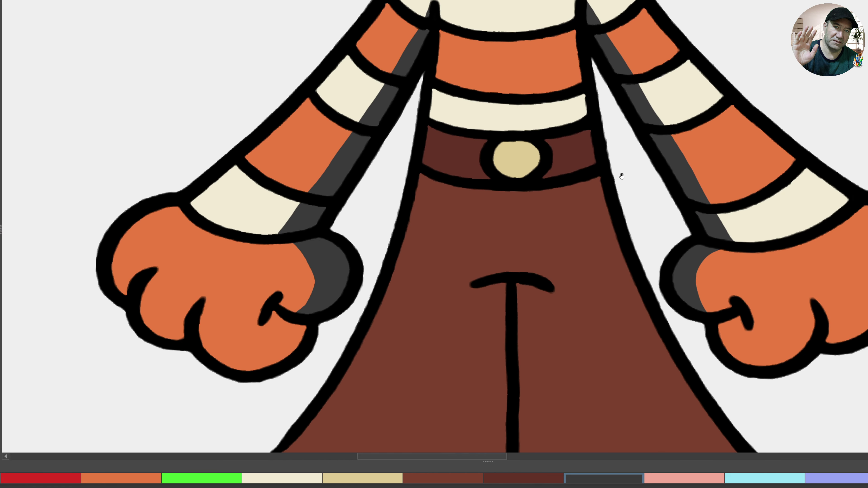
Paint dark grey shadows along the finger creases and lower edges of both hands
{"action": "left_click_drag", "start_coordinate": [149, 269], "coordinate": [114, 277]}
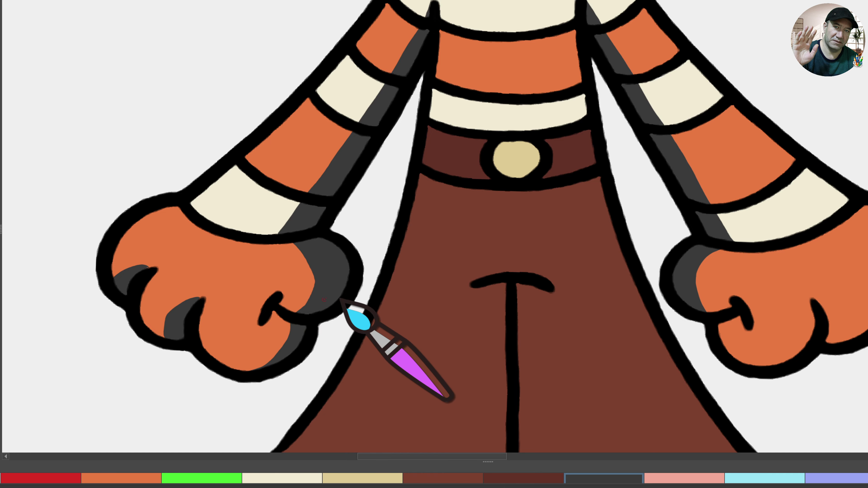
{"action": "scroll", "coordinate": [376, 298], "scroll_direction": "right", "scroll_amount": 10}
{"action": "mouse_move", "coordinate": [394, 293]}
{"action": "left_mouse_down"}
{"action": "mouse_move", "coordinate": [330, 343]}
{"action": "mouse_move", "coordinate": [411, 305]}
{"action": "mouse_move", "coordinate": [424, 349]}
{"action": "mouse_move", "coordinate": [479, 296]}
{"action": "left_mouse_up"}
Add dark grey shadows on both sides of the trousers' centre seam and down the left edge of the torso and trousers
{"action": "left_click_drag", "start_coordinate": [142, 286], "coordinate": [374, 138]}
{"action": "mouse_move", "coordinate": [319, 126]}
{"action": "left_mouse_down"}
{"action": "mouse_move", "coordinate": [320, 187]}
{"action": "mouse_move", "coordinate": [335, 197]}
{"action": "left_mouse_up"}
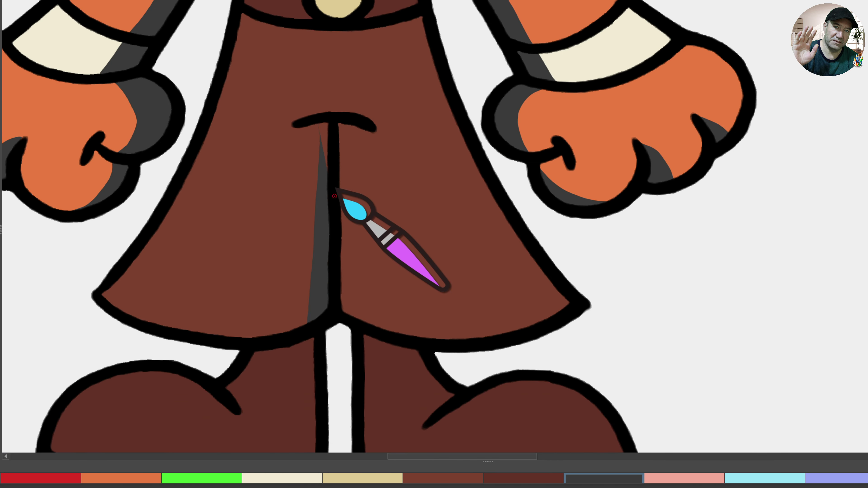
{"action": "left_click_drag", "start_coordinate": [349, 165], "coordinate": [333, 195]}
{"action": "left_click_drag", "start_coordinate": [296, 128], "coordinate": [420, 273]}
{"action": "mouse_move", "coordinate": [389, 14]}
{"action": "left_mouse_down"}
{"action": "mouse_move", "coordinate": [388, 99]}
{"action": "mouse_move", "coordinate": [279, 392]}
{"action": "mouse_move", "coordinate": [313, 312]}
{"action": "mouse_move", "coordinate": [379, 13]}
{"action": "left_mouse_up"}
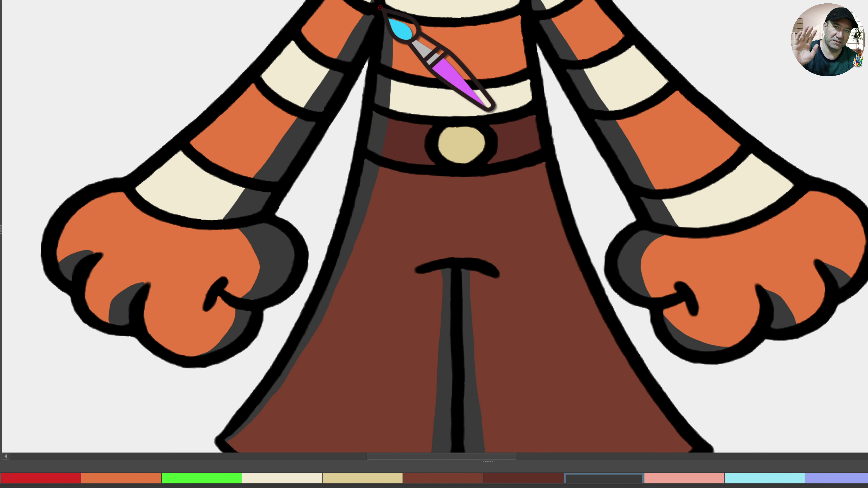
Shade both shoes dark grey under the trouser hem, along the inner legs and along the soles
{"action": "left_click_drag", "start_coordinate": [466, 448], "coordinate": [286, 263]}
{"action": "left_click_drag", "start_coordinate": [355, 241], "coordinate": [433, 159]}
{"action": "left_click_drag", "start_coordinate": [438, 224], "coordinate": [411, 376]}
{"action": "mouse_move", "coordinate": [358, 149]}
{"action": "left_mouse_down"}
{"action": "mouse_move", "coordinate": [359, 217]}
{"action": "mouse_move", "coordinate": [337, 341]}
{"action": "mouse_move", "coordinate": [376, 288]}
{"action": "mouse_move", "coordinate": [368, 219]}
{"action": "mouse_move", "coordinate": [343, 244]}
{"action": "mouse_move", "coordinate": [384, 257]}
{"action": "left_mouse_up"}
{"action": "left_click_drag", "start_coordinate": [482, 316], "coordinate": [510, 171]}
{"action": "mouse_move", "coordinate": [441, 295]}
{"action": "left_mouse_down"}
{"action": "mouse_move", "coordinate": [405, 202]}
{"action": "mouse_move", "coordinate": [368, 291]}
{"action": "mouse_move", "coordinate": [304, 331]}
{"action": "left_mouse_up"}
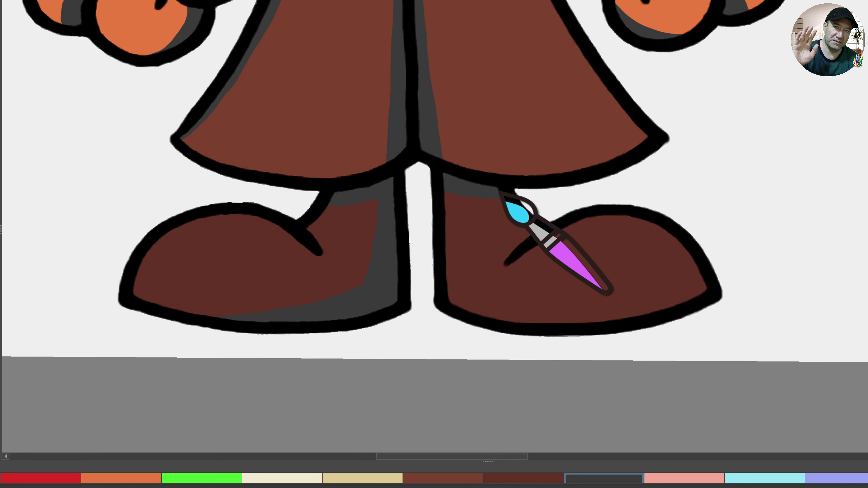
{"action": "mouse_move", "coordinate": [499, 192]}
{"action": "left_mouse_down"}
{"action": "mouse_move", "coordinate": [473, 291]}
{"action": "mouse_move", "coordinate": [636, 340]}
{"action": "mouse_move", "coordinate": [445, 238]}
{"action": "mouse_move", "coordinate": [599, 324]}
{"action": "left_mouse_up"}
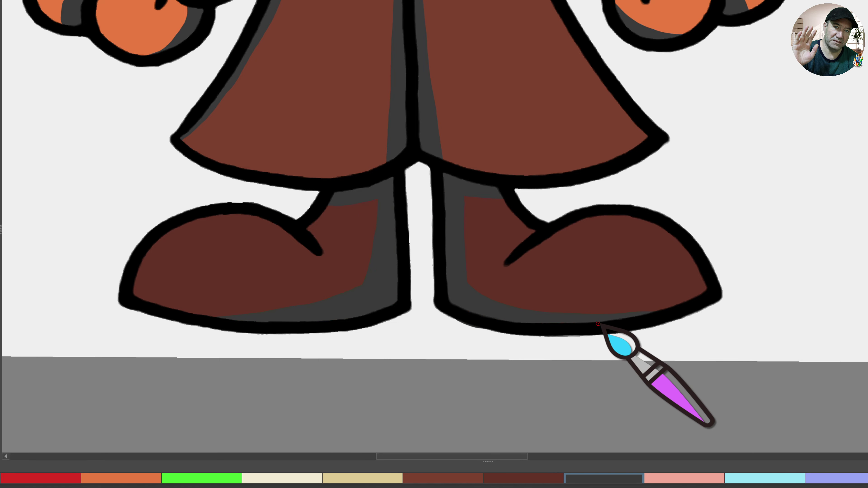
Switch to white and paint a thin highlight along the outer edge of the right arm and hand
{"action": "key", "text": "alt"}
{"action": "left_click", "coordinate": [370, 317], "text": "ctrl"}
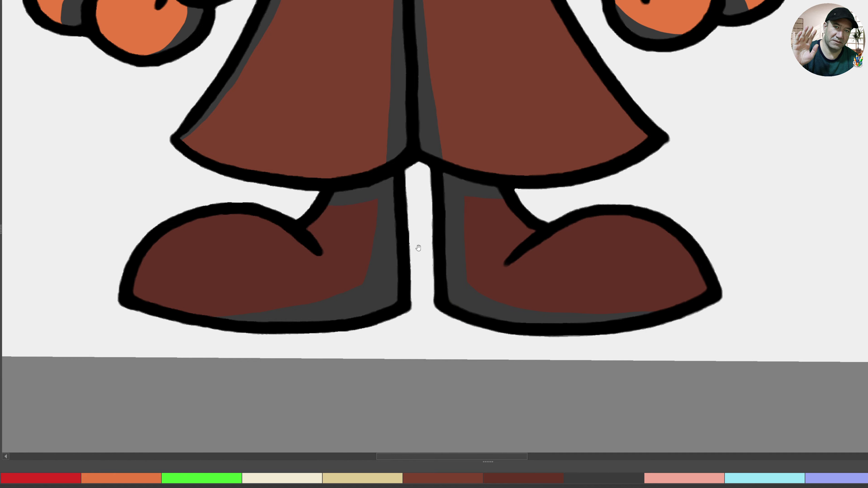
{"action": "left_click_drag", "start_coordinate": [553, 118], "coordinate": [382, 381]}
{"action": "mouse_move", "coordinate": [523, 14]}
{"action": "left_mouse_down"}
{"action": "mouse_move", "coordinate": [436, 171]}
{"action": "mouse_move", "coordinate": [417, 155]}
{"action": "mouse_move", "coordinate": [521, 11]}
{"action": "mouse_move", "coordinate": [413, 145]}
{"action": "left_mouse_up"}
{"action": "left_click_drag", "start_coordinate": [363, 133], "coordinate": [400, 377]}
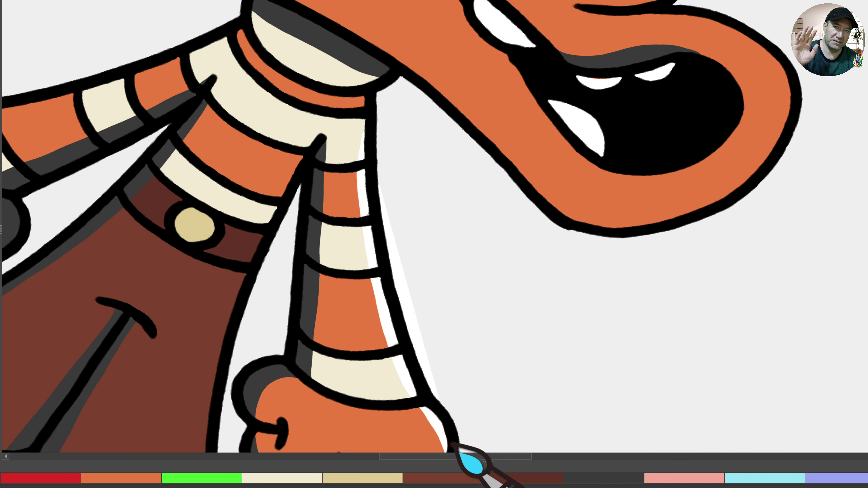
{"action": "left_click_drag", "start_coordinate": [453, 445], "coordinate": [372, 130]}
Paint white highlights along the upper right edge of the face around the mouth
{"action": "left_click_drag", "start_coordinate": [349, 241], "coordinate": [491, 285]}
{"action": "left_click_drag", "start_coordinate": [786, 82], "coordinate": [212, 270]}
{"action": "mouse_move", "coordinate": [287, 252]}
{"action": "left_mouse_down"}
{"action": "mouse_move", "coordinate": [335, 376]}
{"action": "mouse_move", "coordinate": [356, 286]}
{"action": "left_mouse_up"}
{"action": "mouse_move", "coordinate": [233, 196]}
{"action": "left_mouse_down"}
{"action": "mouse_move", "coordinate": [215, 233]}
{"action": "mouse_move", "coordinate": [241, 197]}
{"action": "left_mouse_up"}
{"action": "left_click_drag", "start_coordinate": [320, 294], "coordinate": [458, 140]}
Paint a thin white highlight along the outer edge of the left arm and hand
{"action": "mouse_move", "coordinate": [142, 213]}
{"action": "left_mouse_down"}
{"action": "mouse_move", "coordinate": [746, 277]}
{"action": "mouse_move", "coordinate": [657, 264]}
{"action": "mouse_move", "coordinate": [626, 105]}
{"action": "left_mouse_up"}
{"action": "left_click_drag", "start_coordinate": [421, 190], "coordinate": [446, 106]}
{"action": "mouse_move", "coordinate": [432, 76]}
{"action": "left_mouse_down"}
{"action": "mouse_move", "coordinate": [406, 146]}
{"action": "mouse_move", "coordinate": [276, 331]}
{"action": "mouse_move", "coordinate": [211, 372]}
{"action": "mouse_move", "coordinate": [249, 340]}
{"action": "left_mouse_up"}
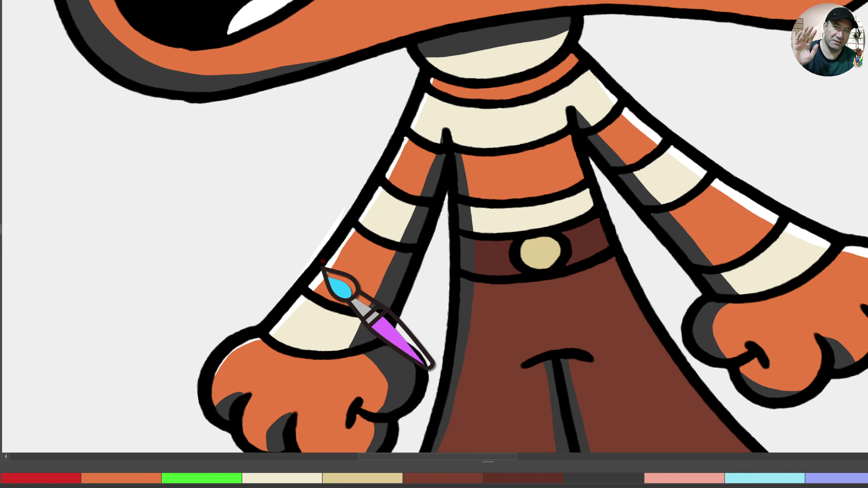
Paint curved white highlights along the upper edges of both shoes and view the whole character
{"action": "left_click_drag", "start_coordinate": [523, 328], "coordinate": [374, 29]}
{"action": "left_click_drag", "start_coordinate": [688, 315], "coordinate": [441, 308]}
{"action": "mouse_move", "coordinate": [429, 289]}
{"action": "left_mouse_down"}
{"action": "mouse_move", "coordinate": [388, 165]}
{"action": "mouse_move", "coordinate": [310, 292]}
{"action": "left_mouse_up"}
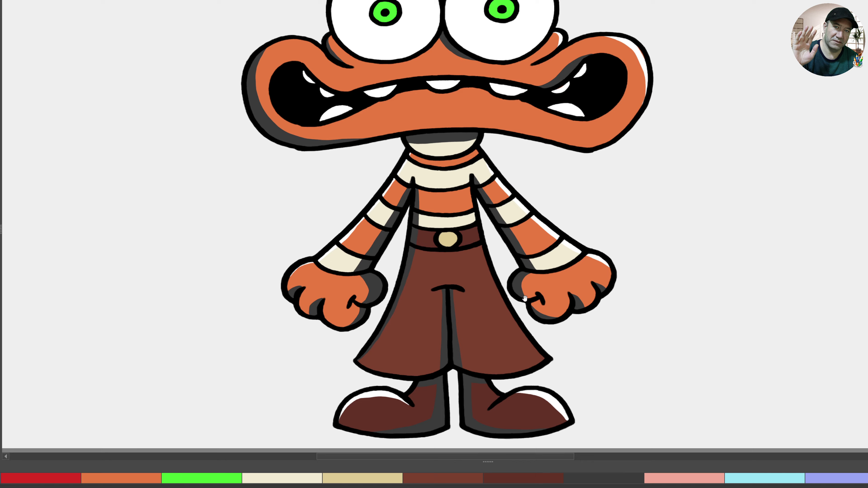
{"action": "scroll", "coordinate": [525, 299], "scroll_direction": "down", "scroll_amount": 3}
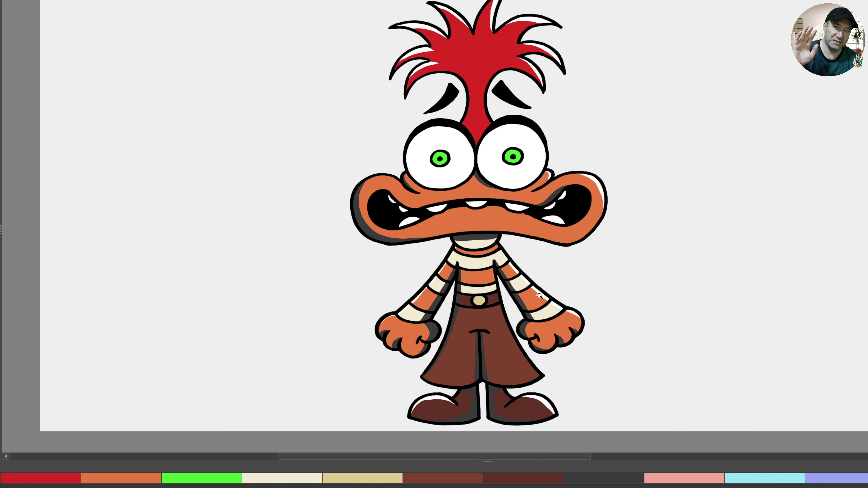
{"action": "key", "text": "ctrl+0"}
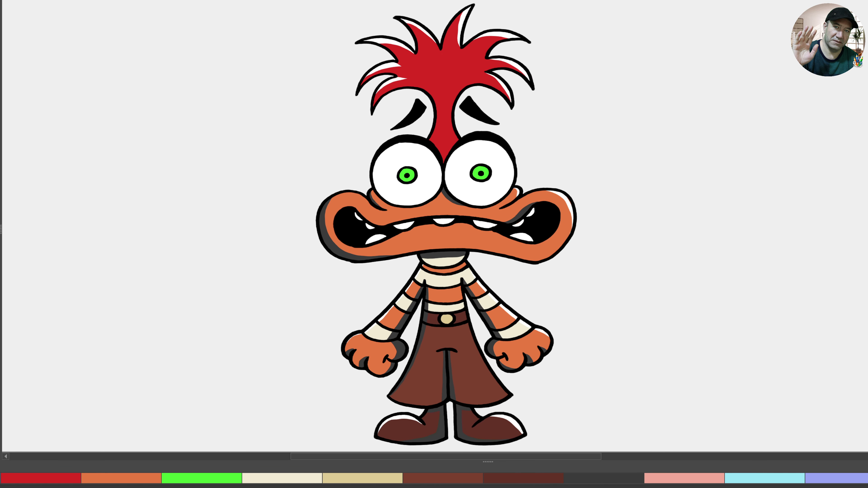